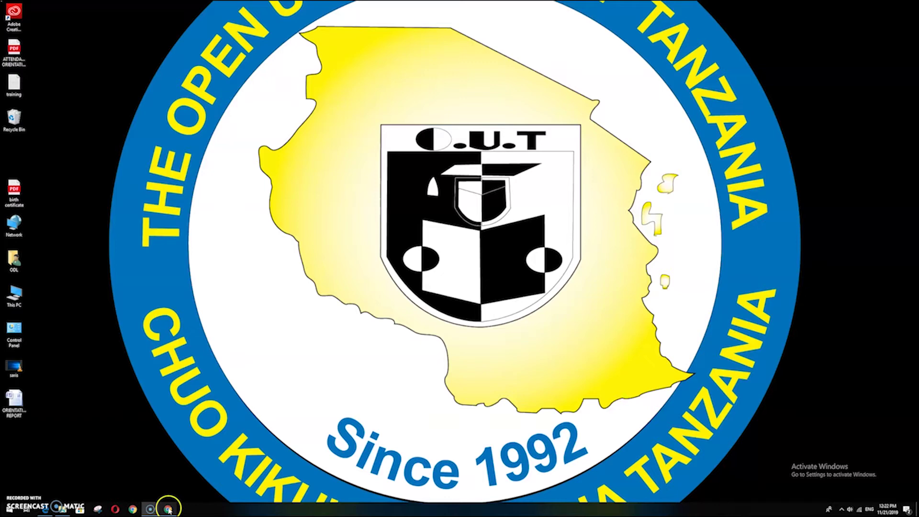
# Launch Google Chrome from the taskbar to a blank New Tab page.
pyautogui.click(168, 509)
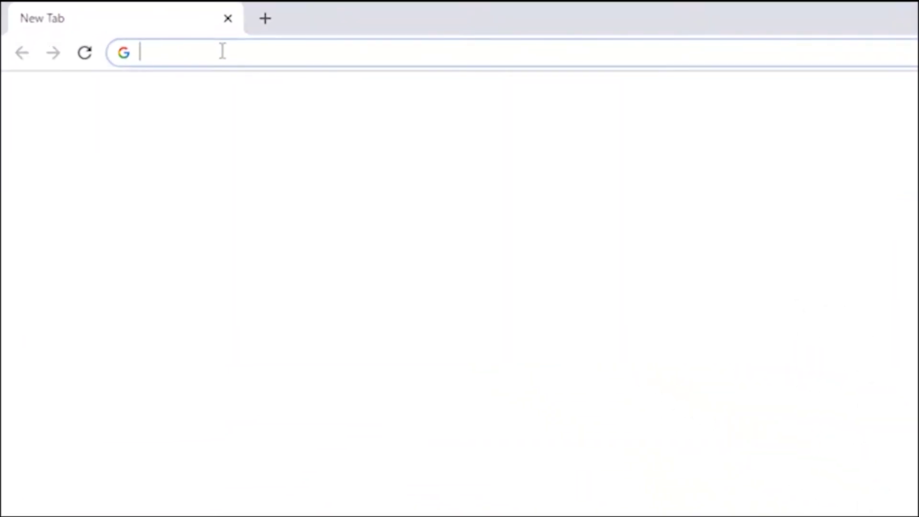
pyautogui.write('www')
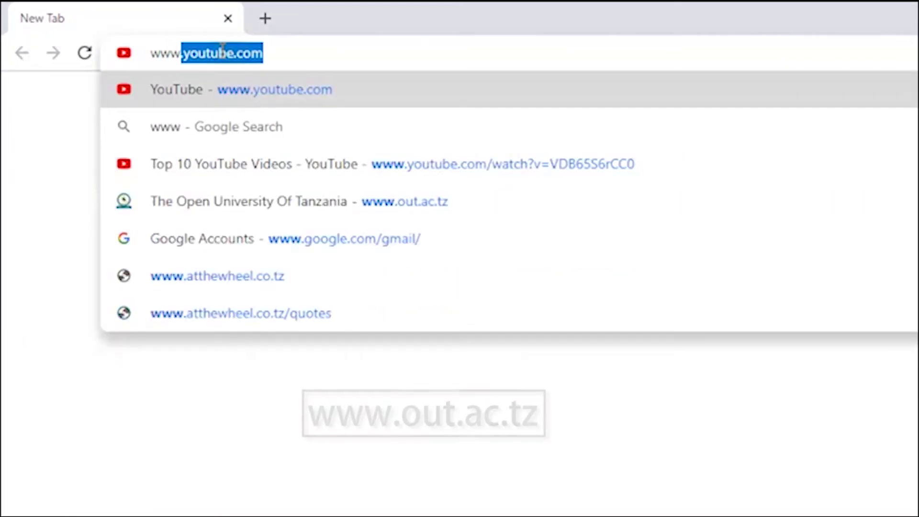
pyautogui.write('.out.ac.')
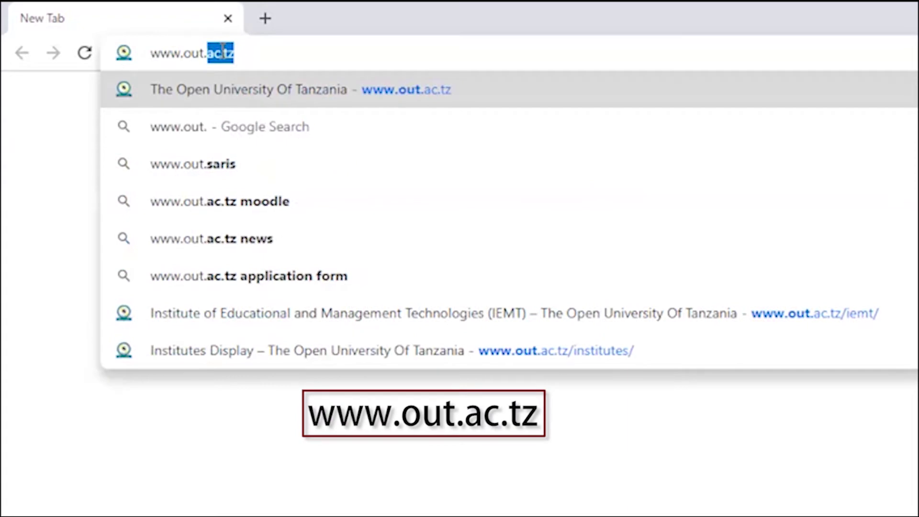
pyautogui.write('tz')
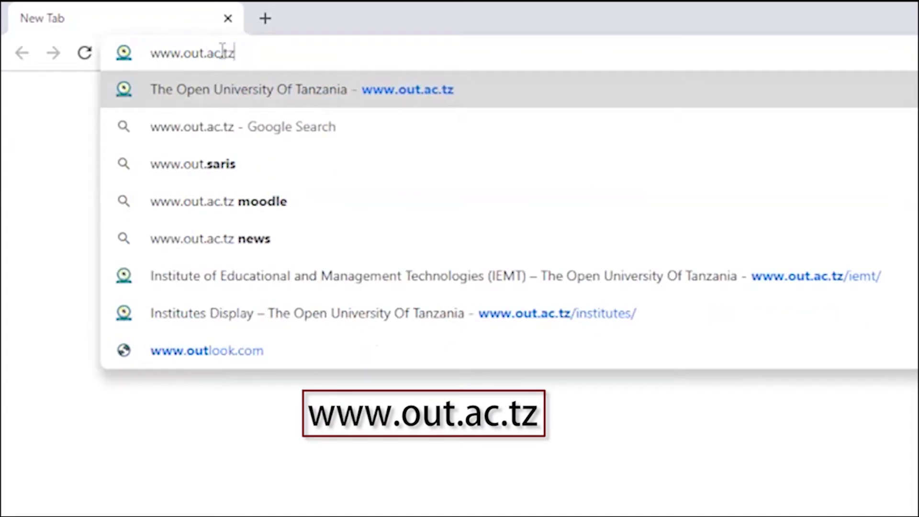
pyautogui.press('Return')
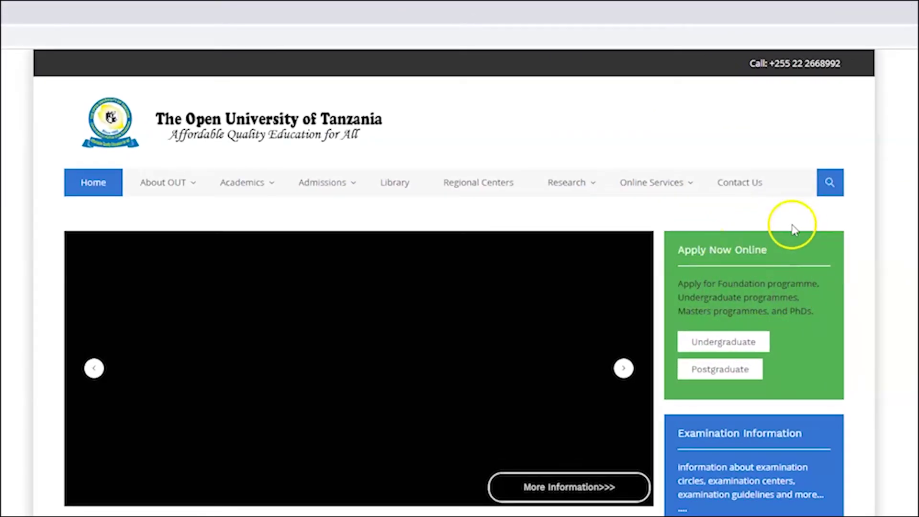
# Open the SARIS sign-in page from the homepage's Online E-Resources links.
pyautogui.moveTo(656, 191)
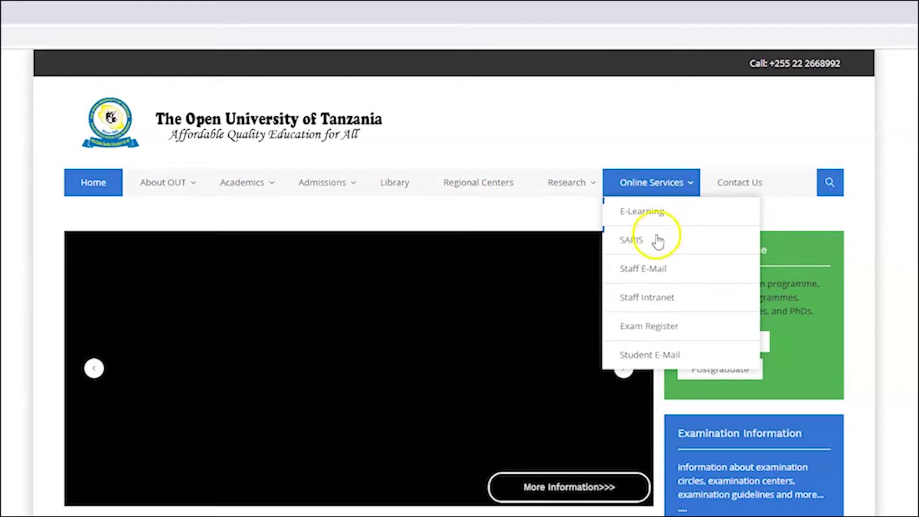
pyautogui.click(640, 249)
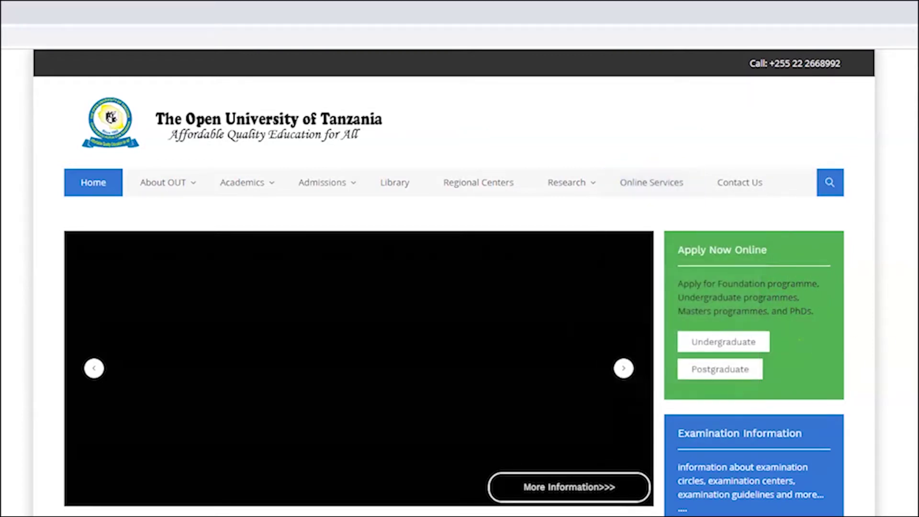
pyautogui.scroll(-10, 912, 384)
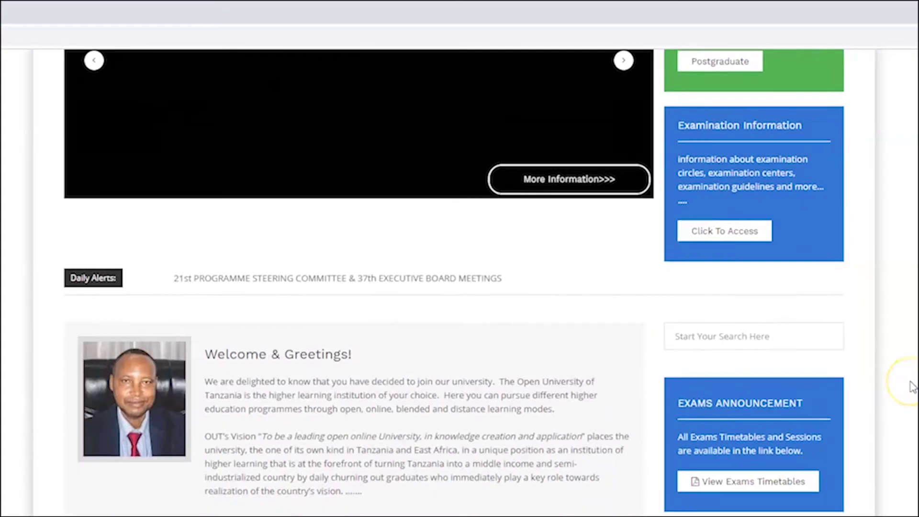
pyautogui.scroll(-8, 912, 385)
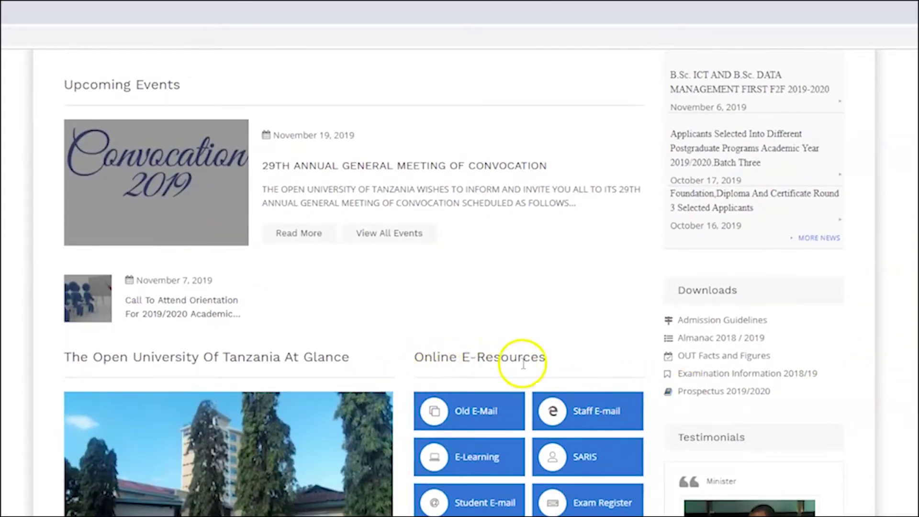
pyautogui.click(585, 458)
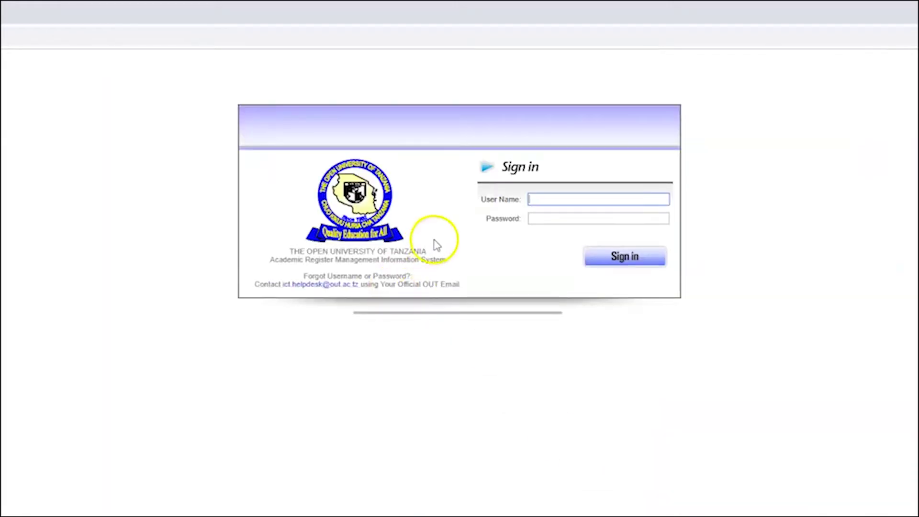
# Sign in to the ARMIS/SARIS portal with the saved student user name and password.
pyautogui.click(526, 194)
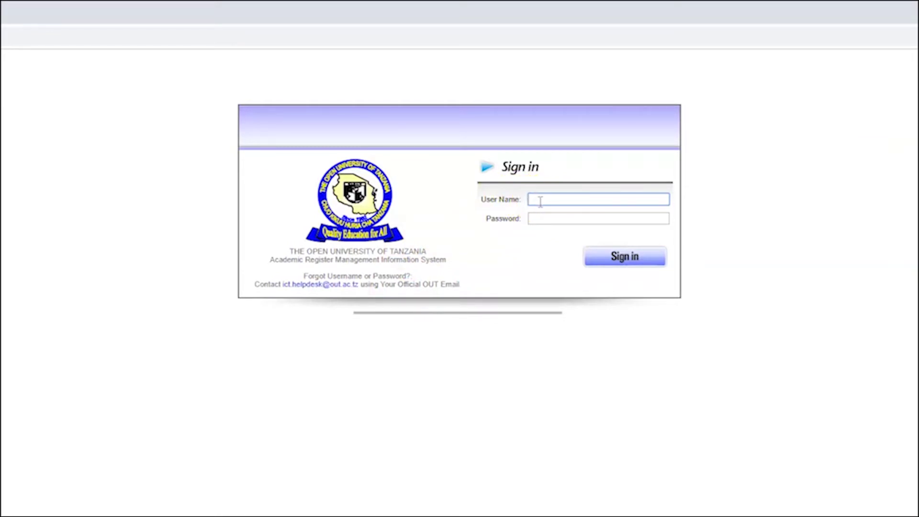
pyautogui.click(540, 201)
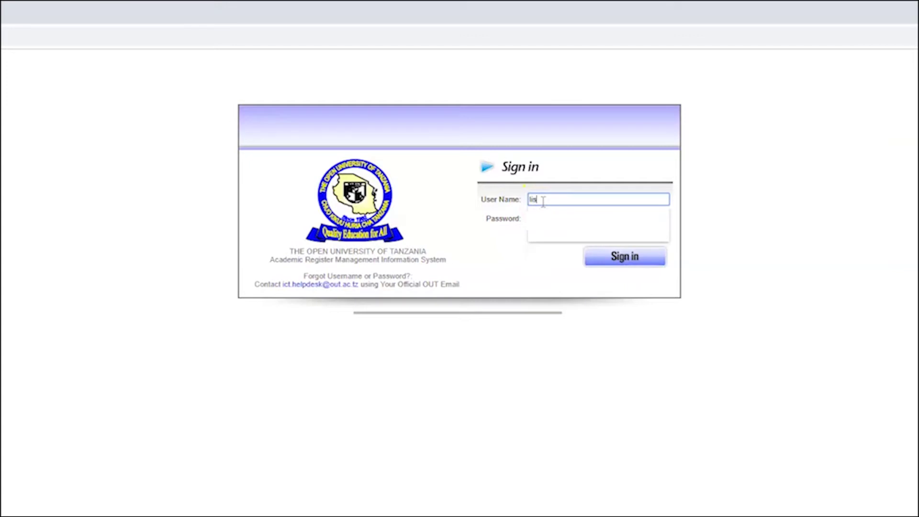
pyautogui.write('lis')
pyautogui.click(544, 212)
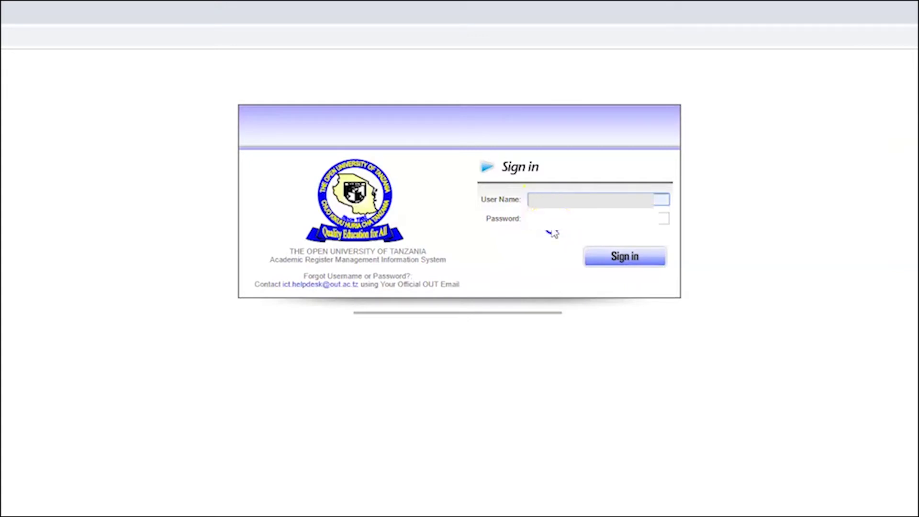
pyautogui.click(574, 218)
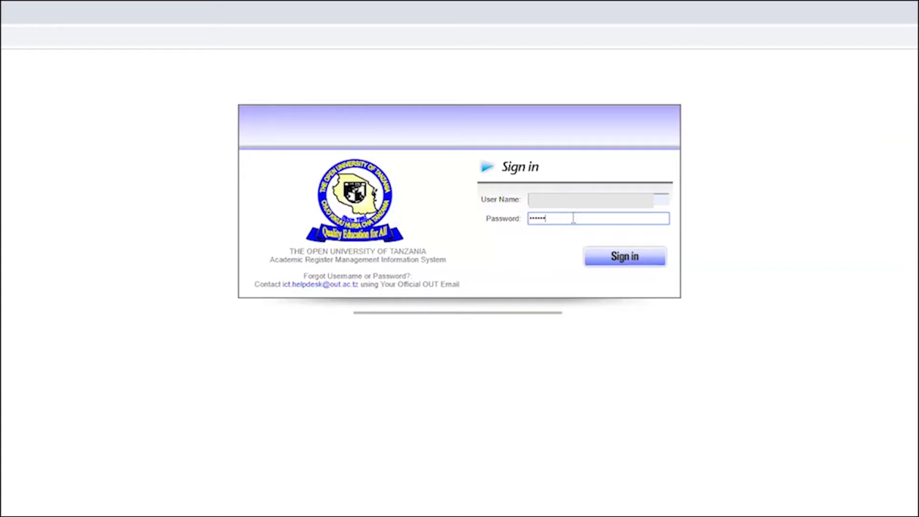
pyautogui.click(618, 256)
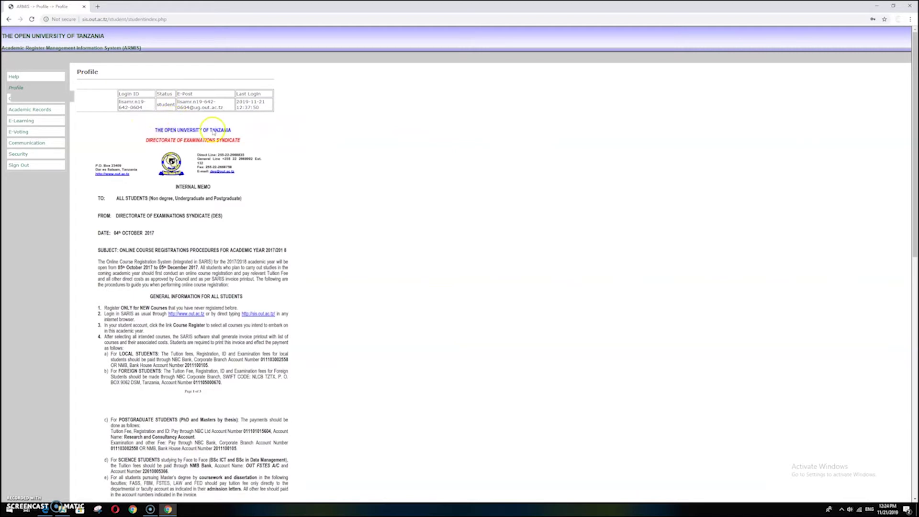
# Go to Course Registration > Course Registered and open the Add New Course list.
pyautogui.scroll(-2, 297, 159)
pyautogui.scroll(2, 297, 162)
pyautogui.scroll(-1, 133, 117)
pyautogui.scroll(1, 133, 117)
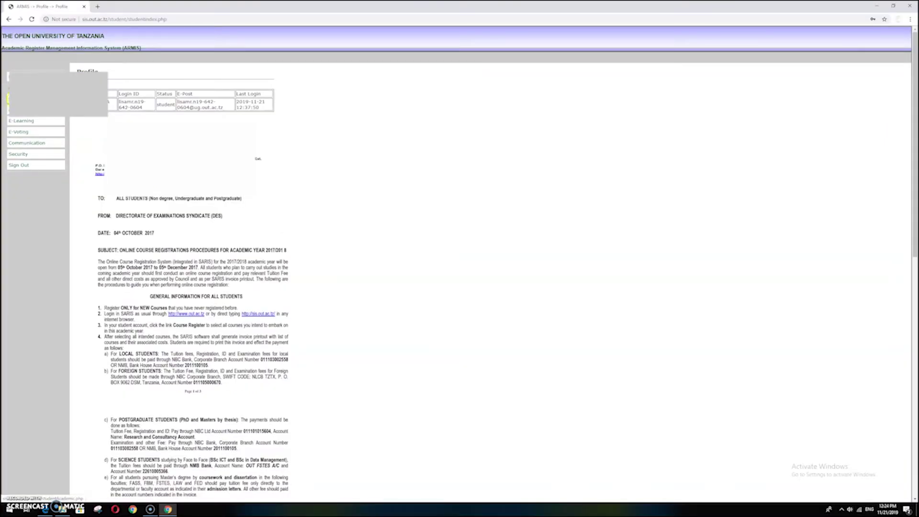
pyautogui.click(33, 103)
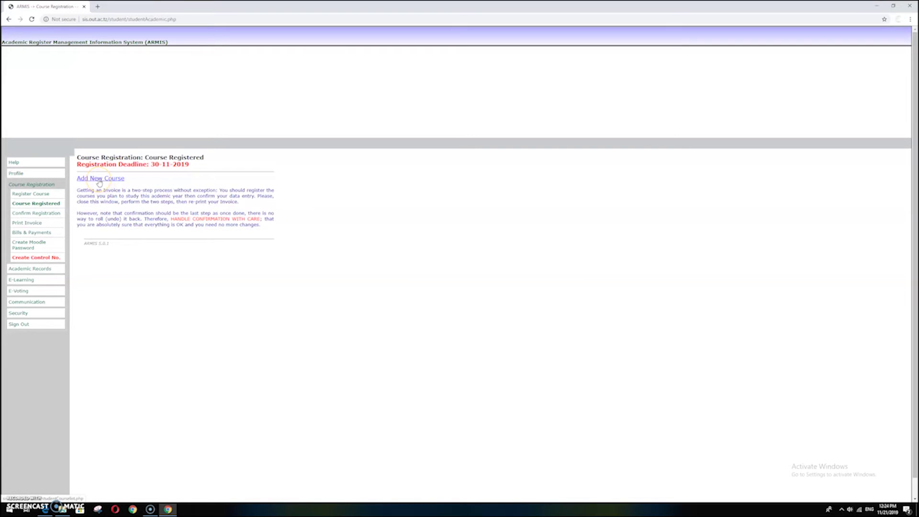
pyautogui.click(99, 179)
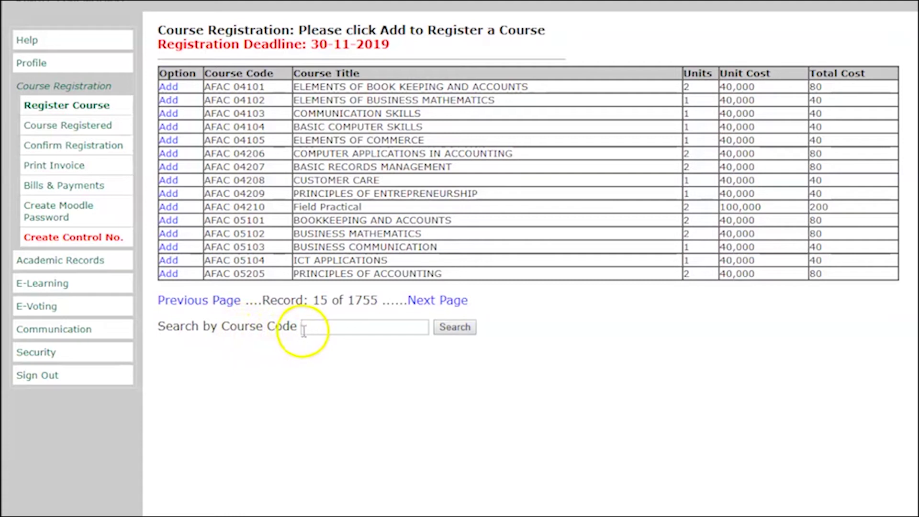
# Search the course list by code OFP 012 to show only Geography.
pyautogui.click(342, 328)
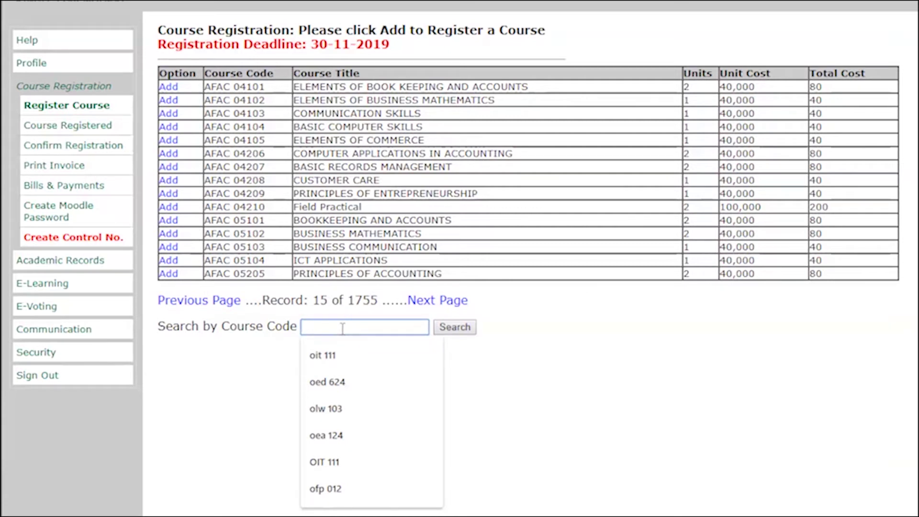
pyautogui.write('OF')
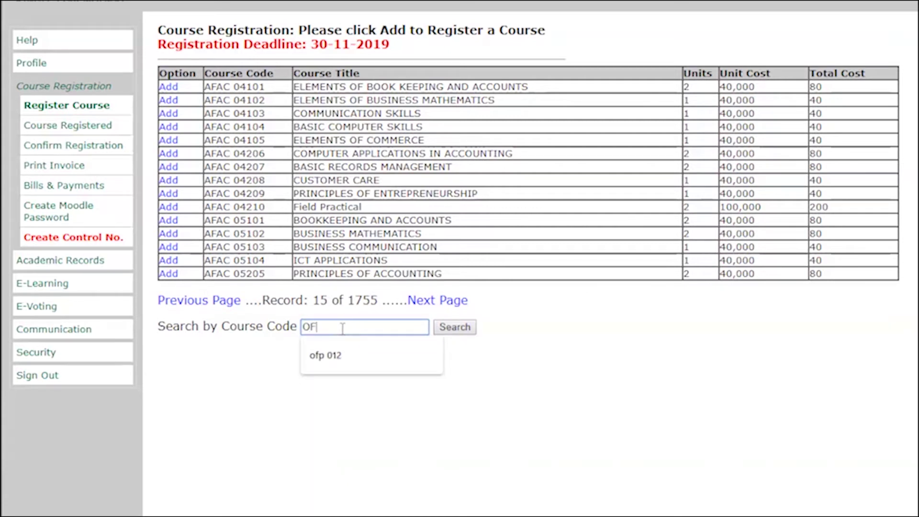
pyautogui.write('P 012')
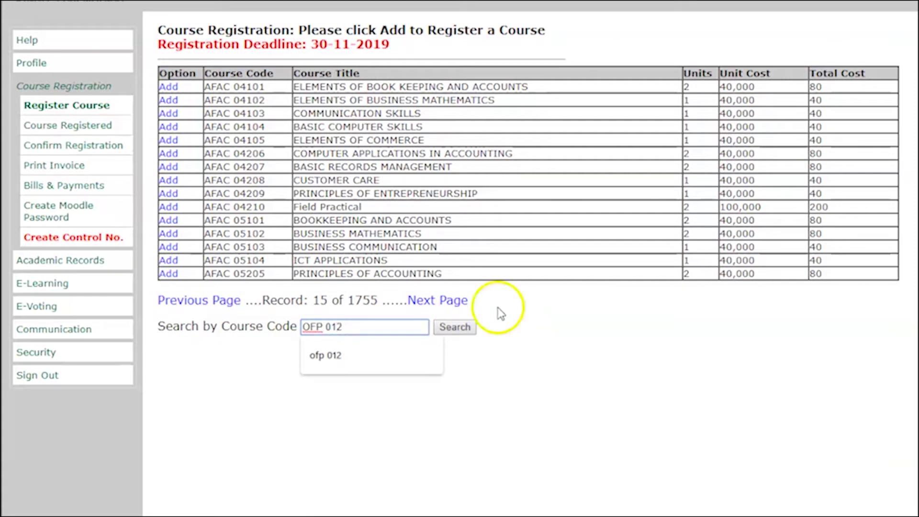
pyautogui.click(461, 330)
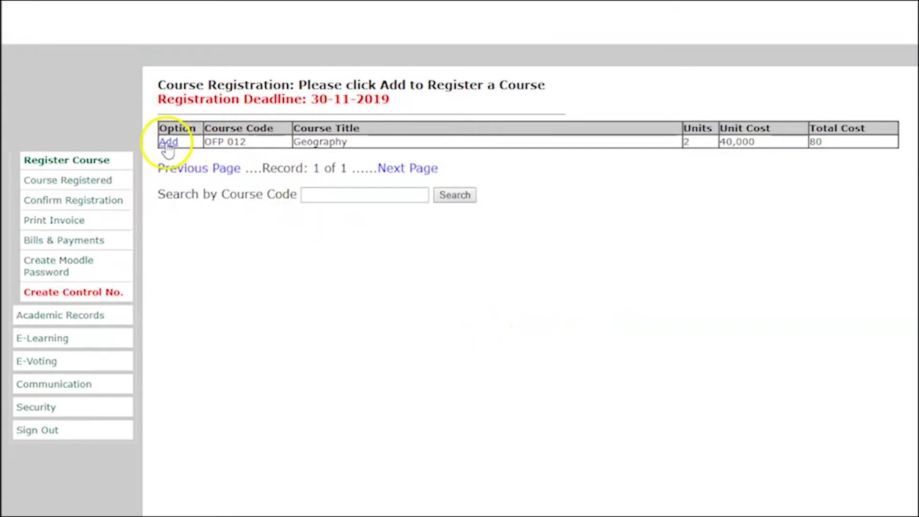
# Register Geography OFP 012, then return to the Register Course code search.
pyautogui.click(168, 142)
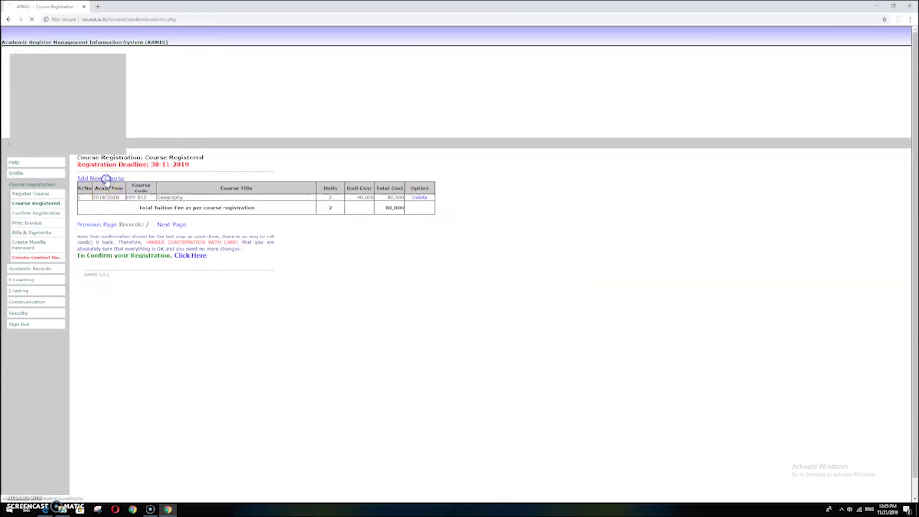
pyautogui.click(107, 179)
pyautogui.click(171, 308)
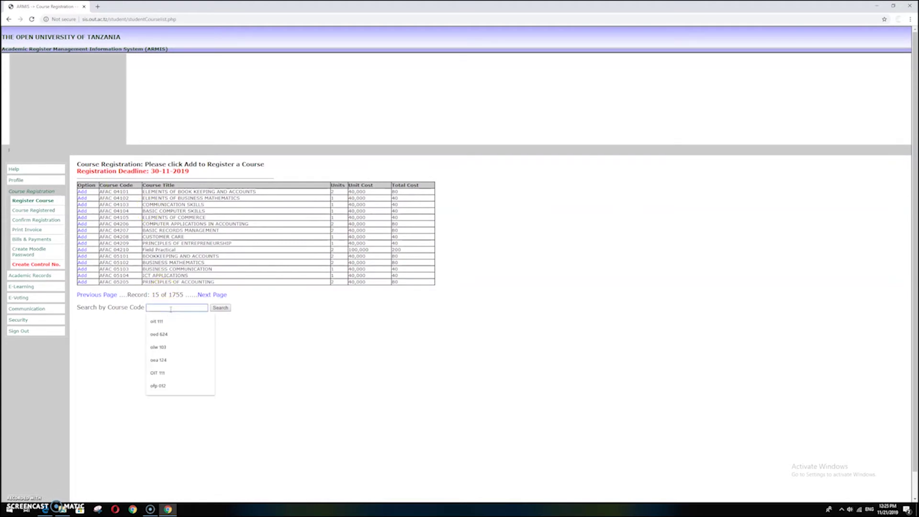
# Search code OFP 013 and add Biology, bringing tuition to 160,000 for 4 units.
pyautogui.write('OF')
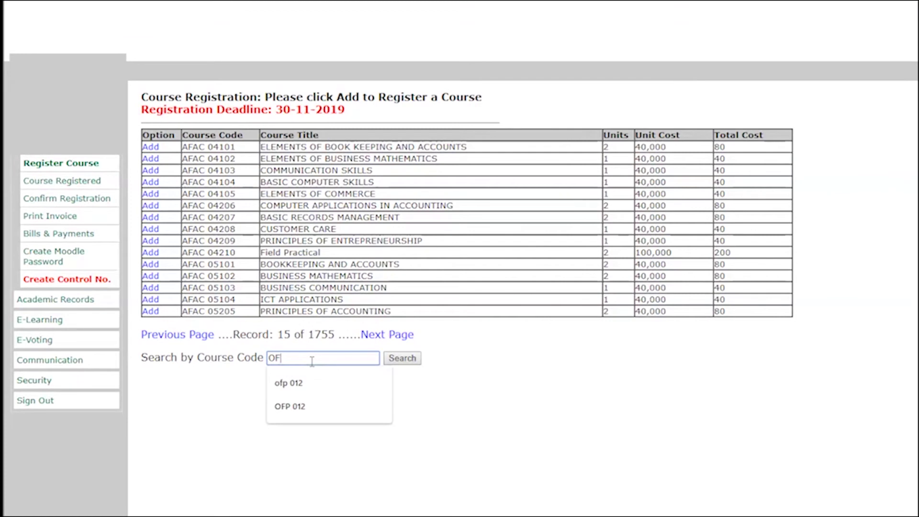
pyautogui.write('P 013')
pyautogui.click(403, 360)
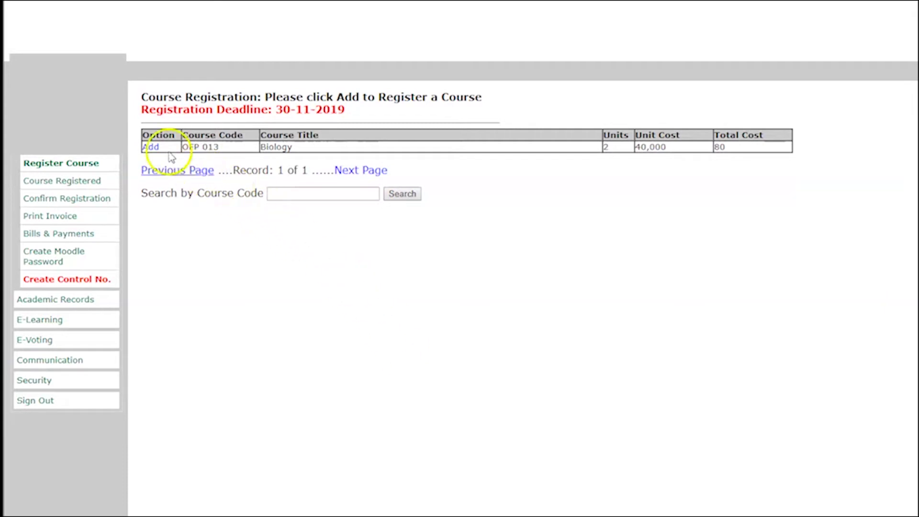
pyautogui.click(152, 148)
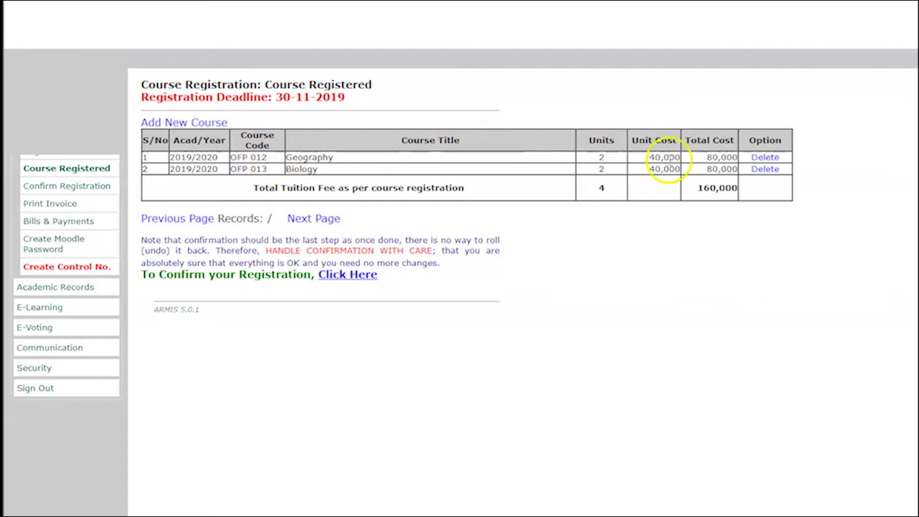
# Add Chemistry OFP 016 by code search, raising tuition to 240,000 for 6 units.
pyautogui.click(182, 126)
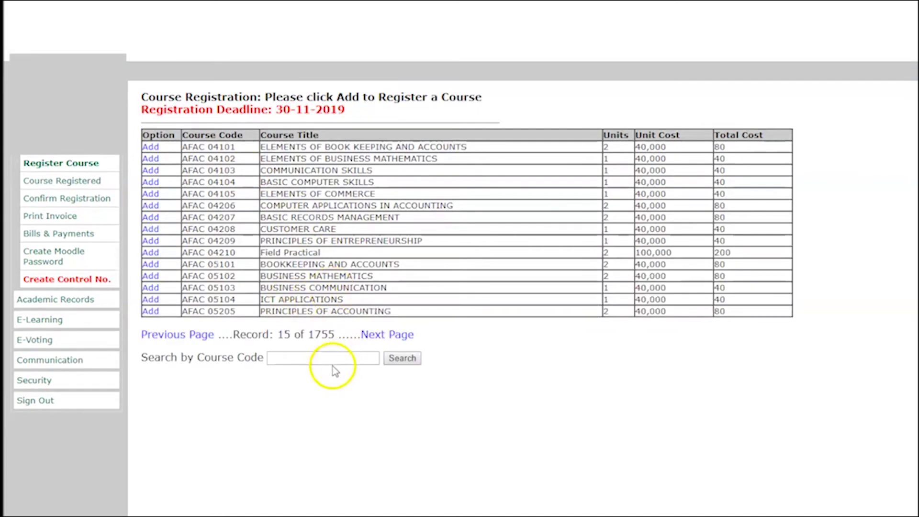
pyautogui.click(331, 358)
pyautogui.write('OFP')
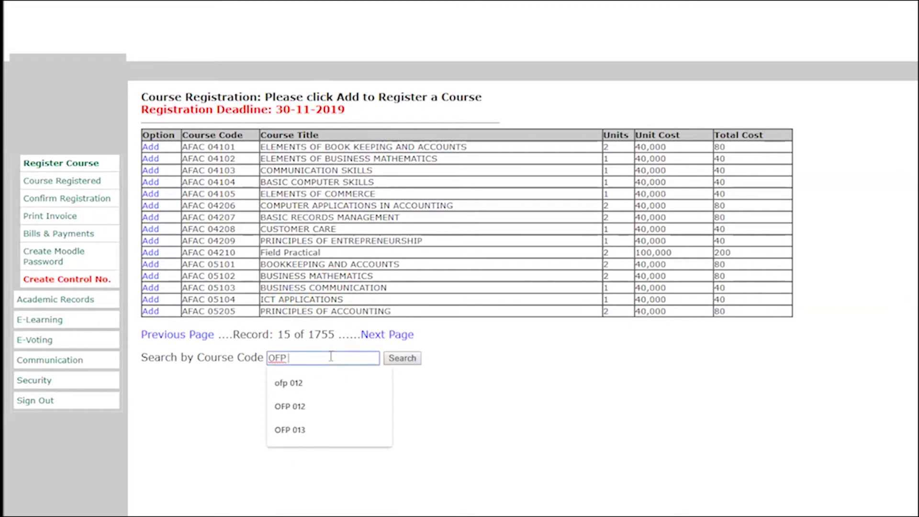
pyautogui.write(' 016')
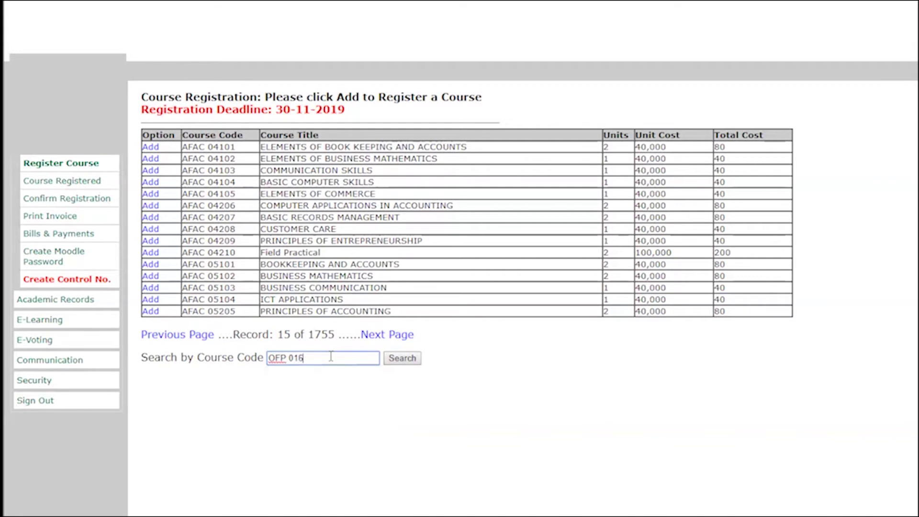
pyautogui.click(402, 359)
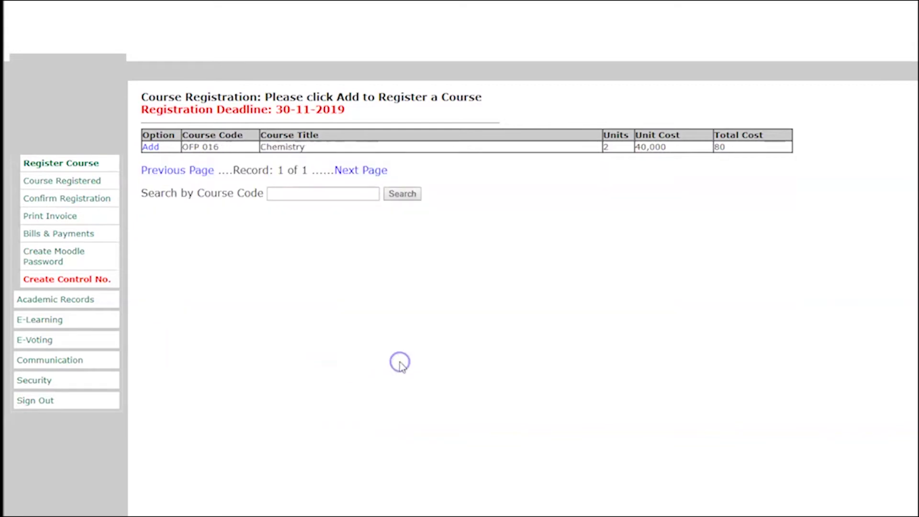
pyautogui.click(149, 147)
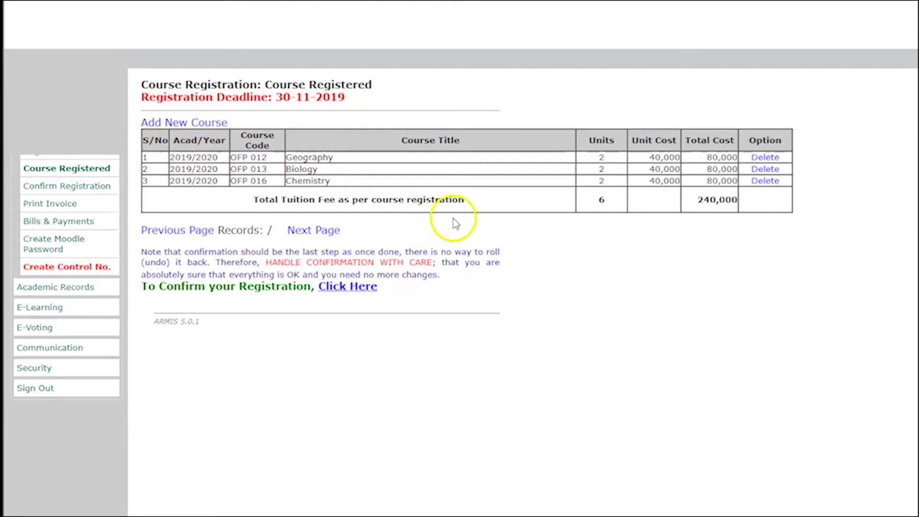
# Add Communication Skills OFP 017 (total 320,000) and confirm the four-course registration.
pyautogui.click(183, 125)
pyautogui.click(340, 362)
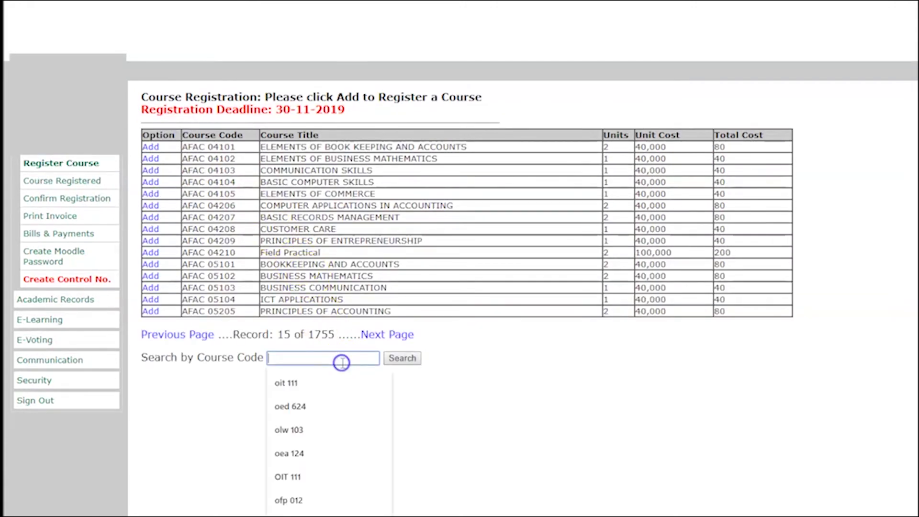
pyautogui.write('OFP 0')
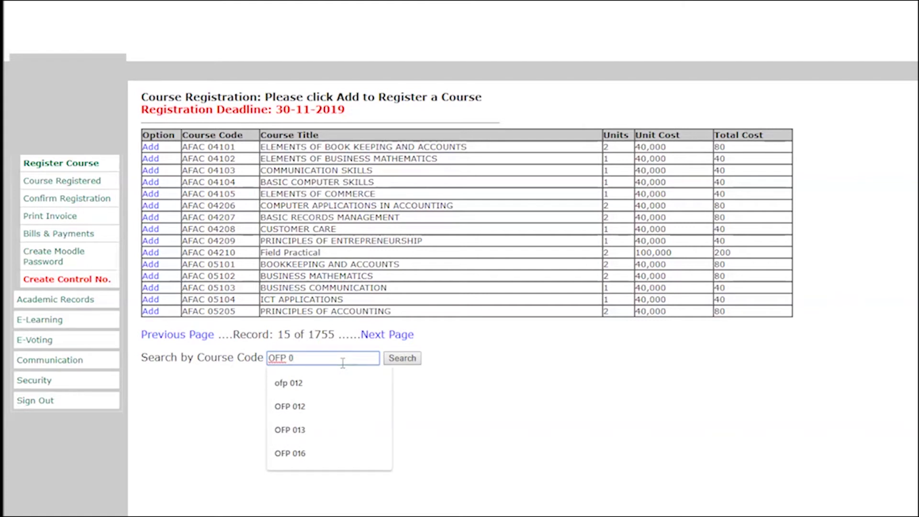
pyautogui.write('17')
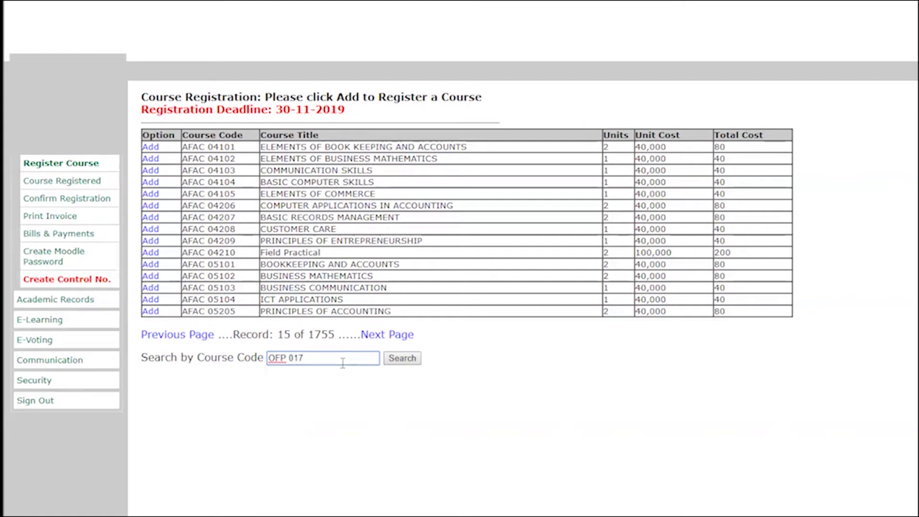
pyautogui.click(401, 358)
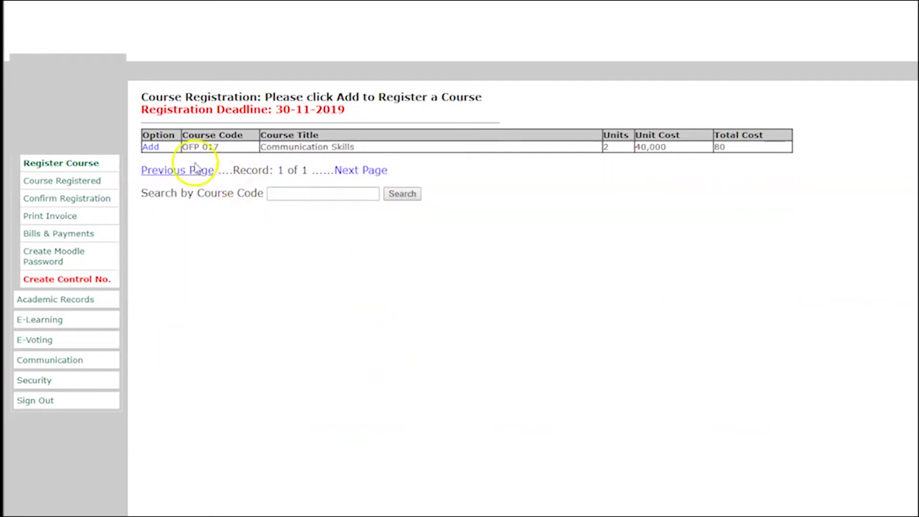
pyautogui.click(150, 148)
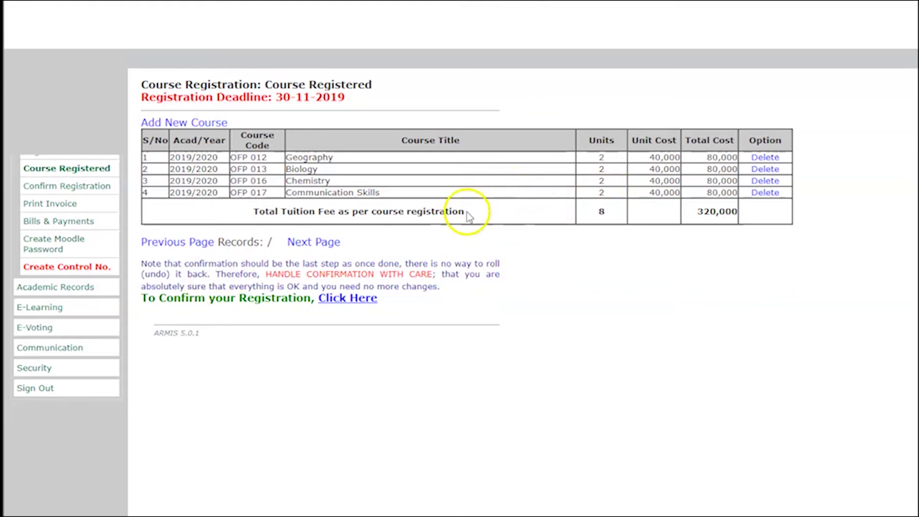
pyautogui.click(342, 301)
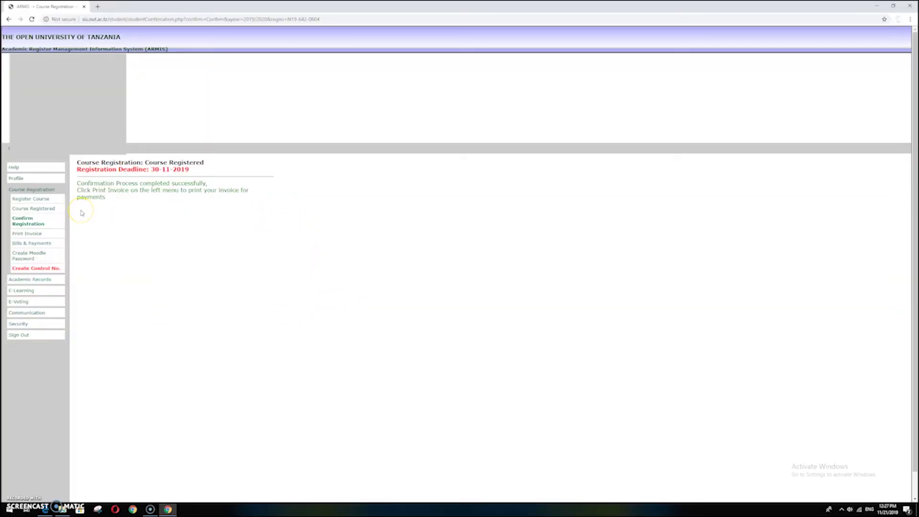
# Print the fees invoice from the left menu and open the downloaded PDF.
pyautogui.click(35, 235)
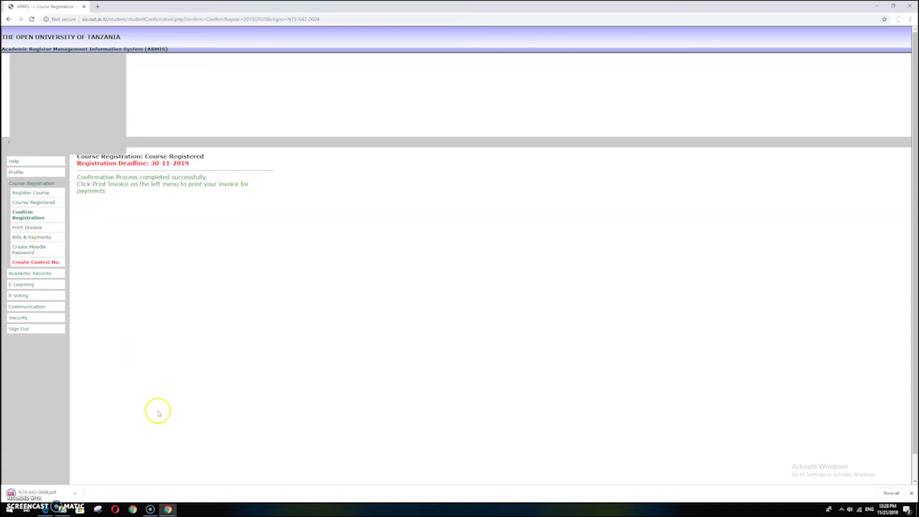
pyautogui.click(47, 496)
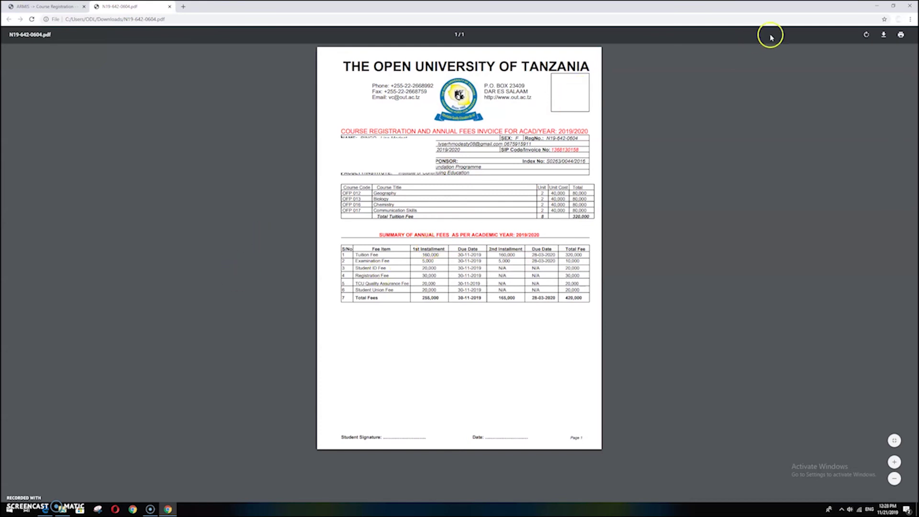
# Return to the ARMIS tab and open the Moodle Password Generation page.
pyautogui.click(54, 7)
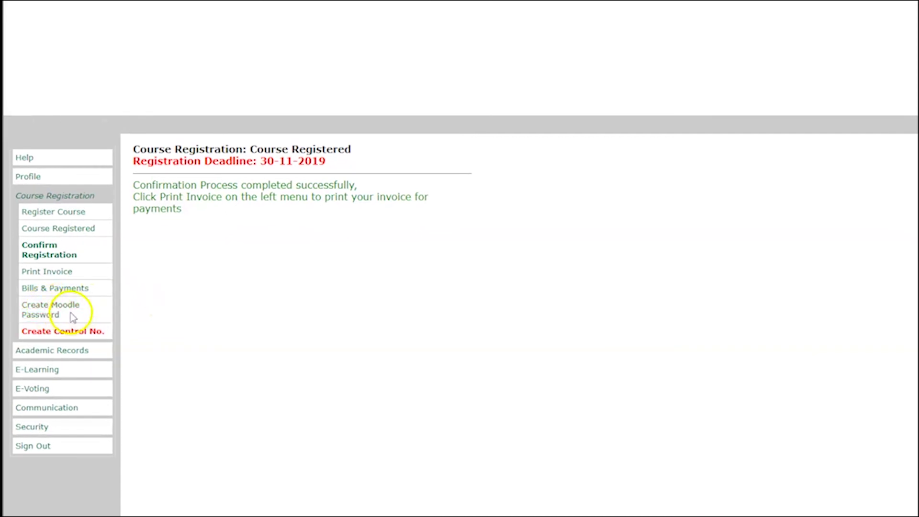
pyautogui.click(56, 315)
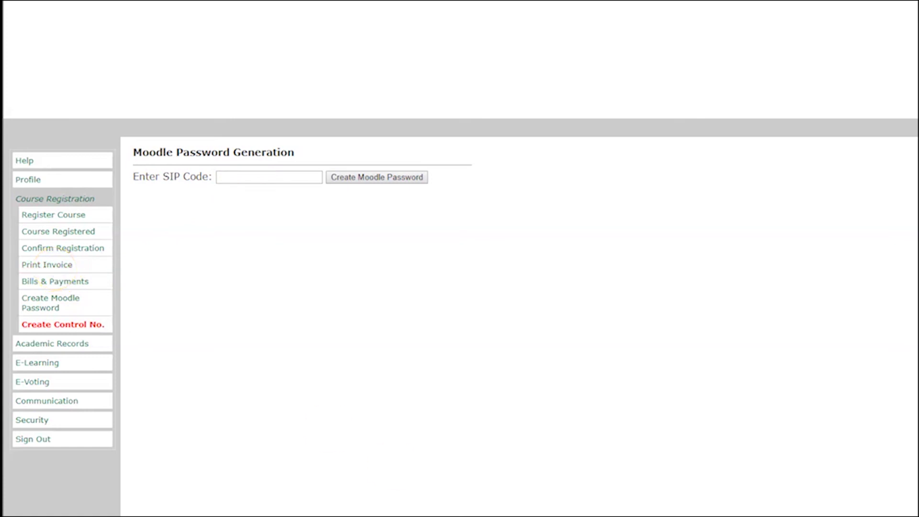
# Reopen the downloaded invoice PDF to locate its SIP Code/Invoice No.
pyautogui.click(44, 498)
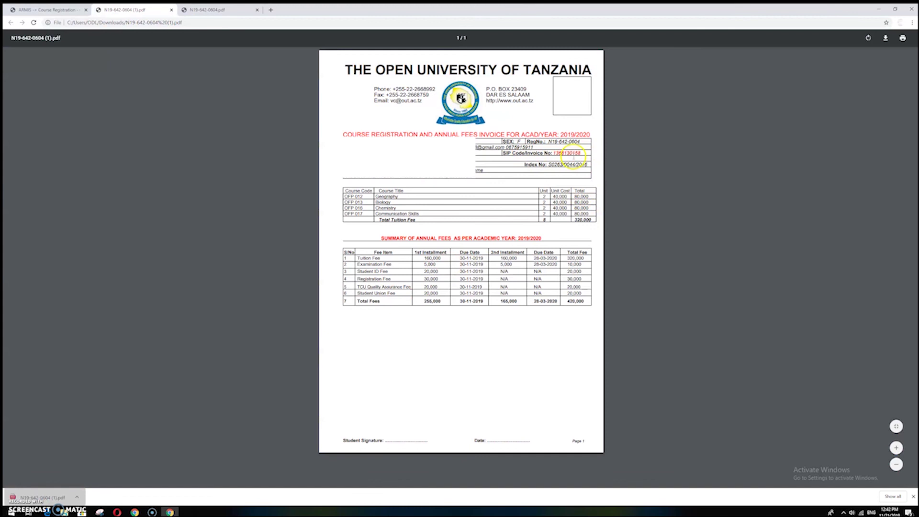
pyautogui.click(581, 153)
# Copy the invoice's SIP Code/Invoice No and place the cursor in the portal's SIP Code field.
pyautogui.moveTo(580, 153); pyautogui.dragTo(555, 152)
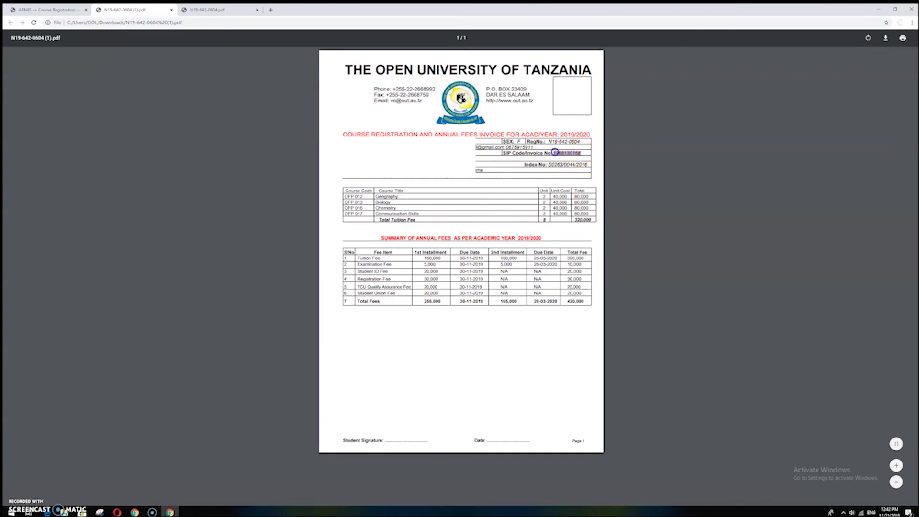
pyautogui.rightClick(556, 153)
pyautogui.click(566, 157)
pyautogui.click(46, 9)
pyautogui.click(145, 184)
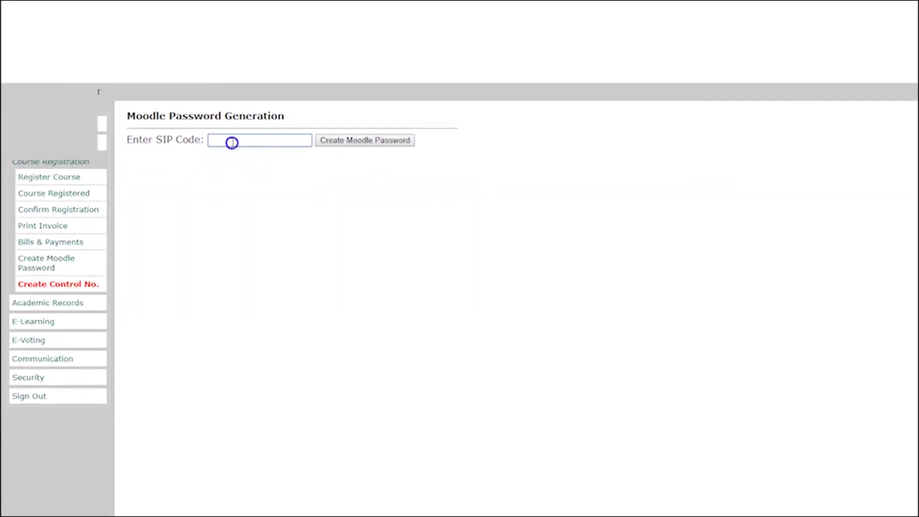
# Paste the copied SIP code into the SIP Code field and create the Moodle password.
pyautogui.rightClick(233, 142)
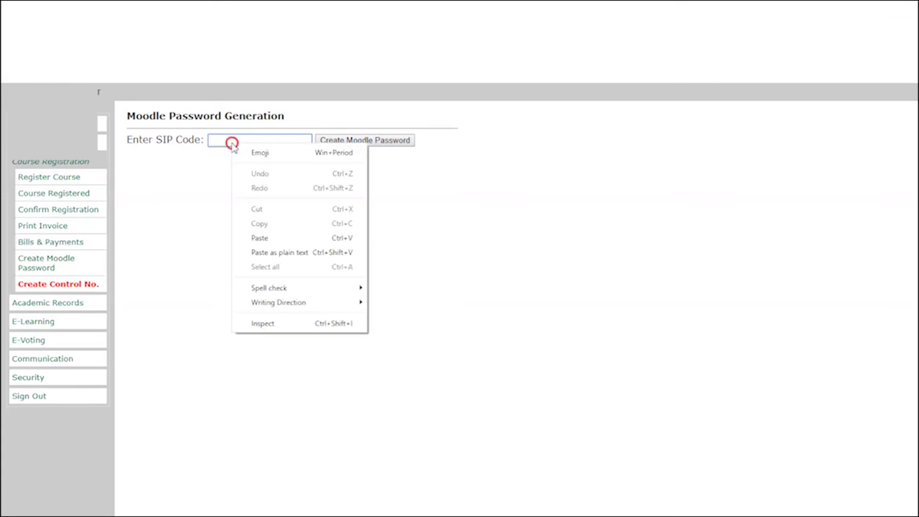
pyautogui.click(263, 239)
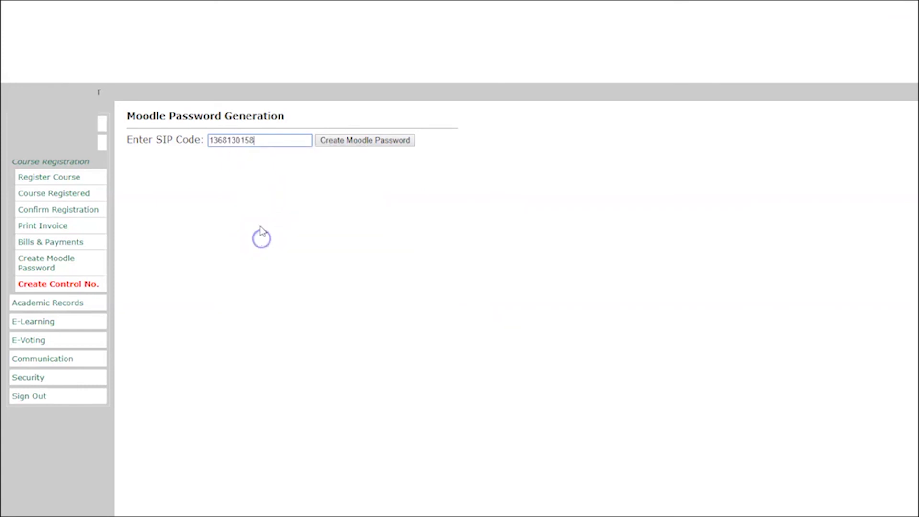
pyautogui.click(370, 142)
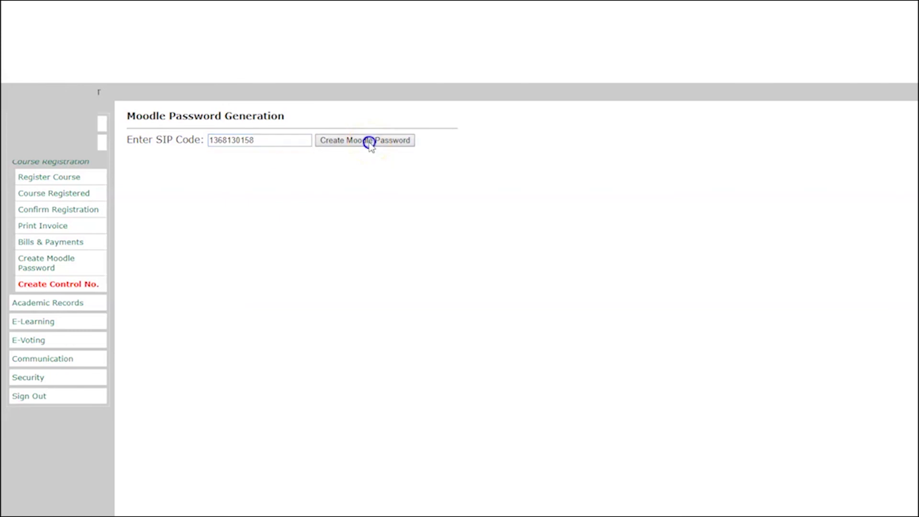